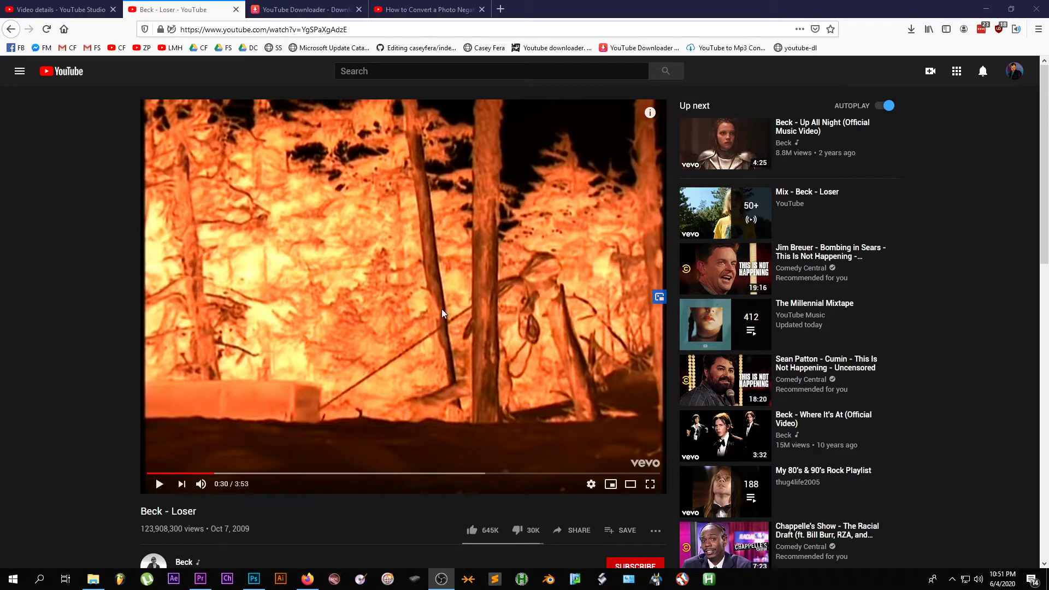
# Step: Switch to Premiere Pro and enable the Invert effect on the Beck Video clip on track V13
pyautogui.click(986, 9)
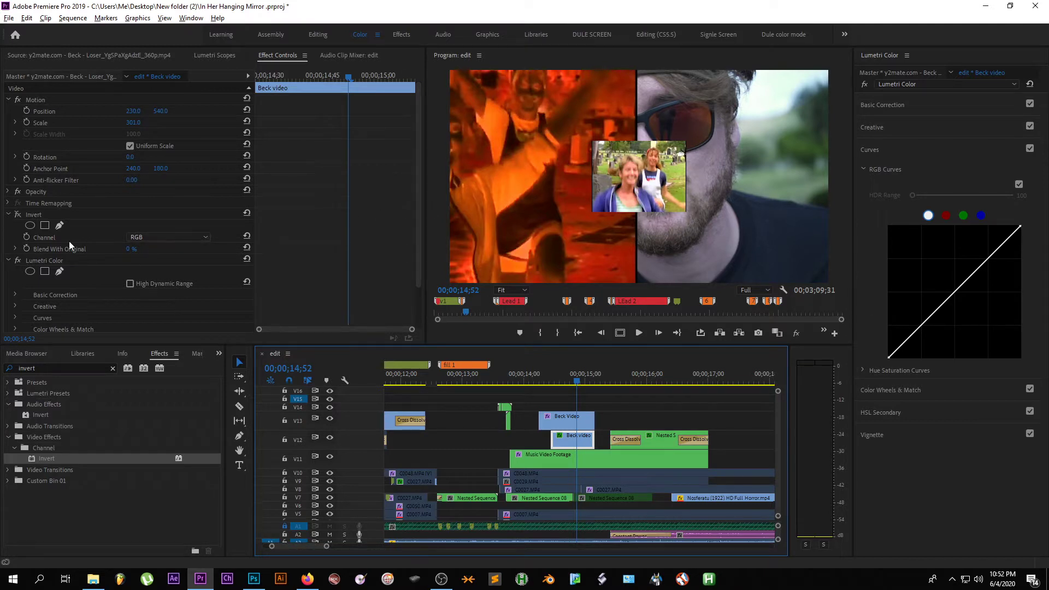
pyautogui.click(7, 258)
pyautogui.click(8, 260)
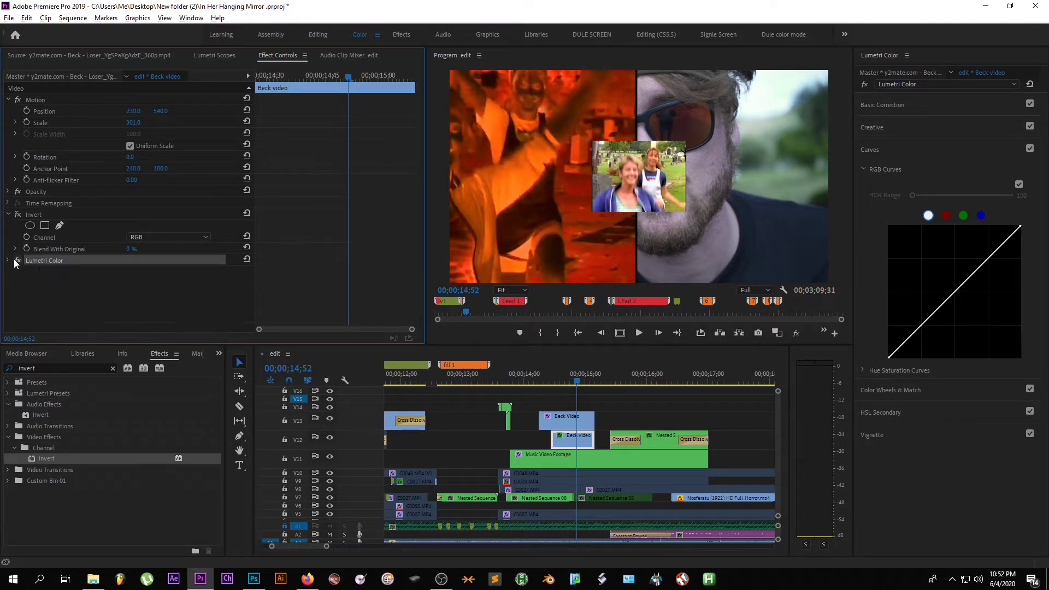
pyautogui.click(577, 422)
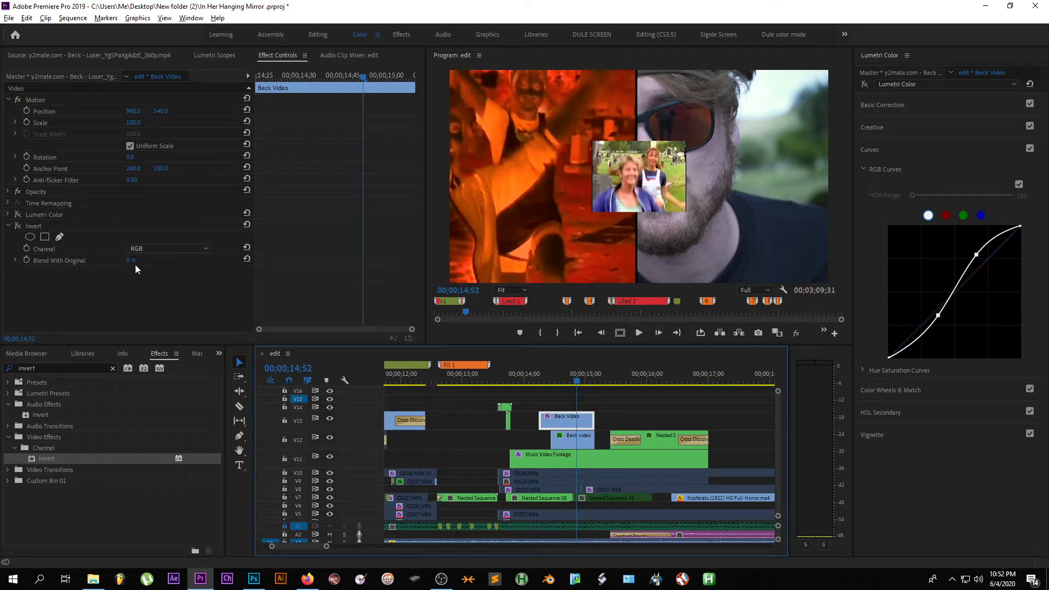
pyautogui.click(17, 226)
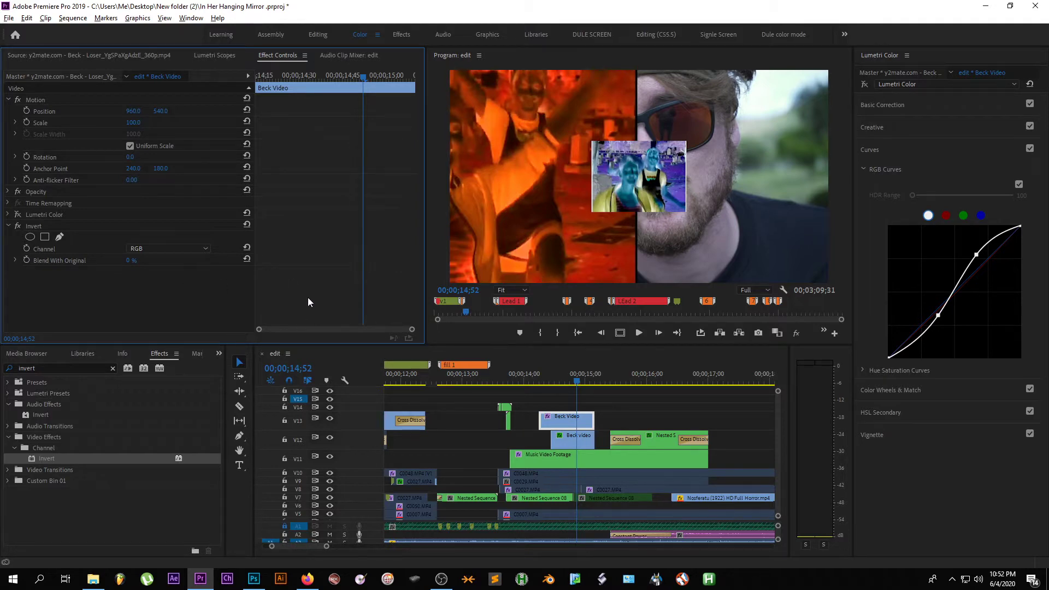
# Step: Switch to Photoshop, invert the colors of Layer 4, and return to Premiere Pro
pyautogui.hotkey('alt', 'Tab')
pyautogui.hotkey('alt', 'Tab')
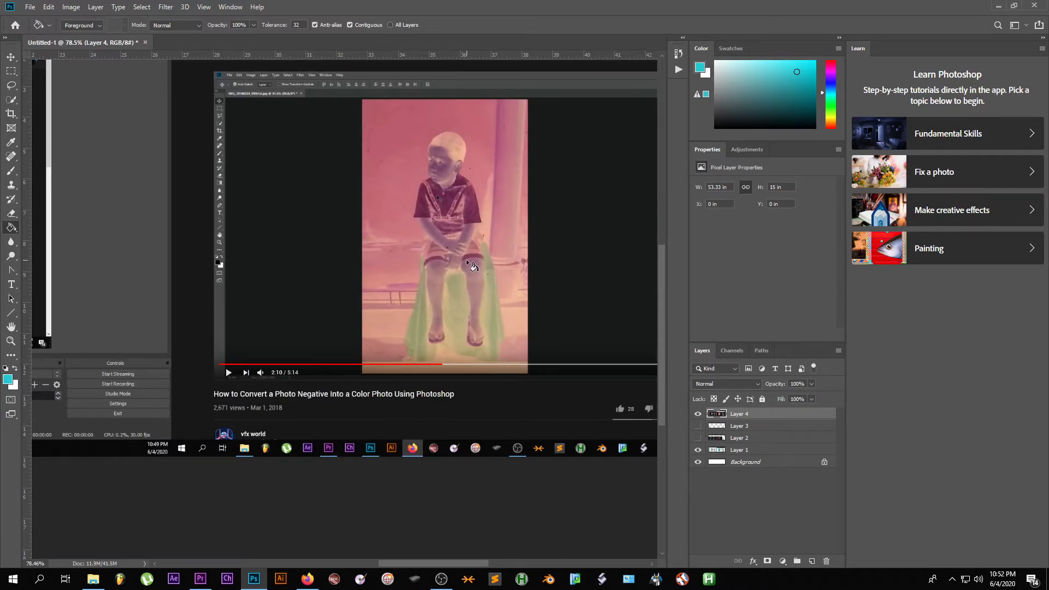
pyautogui.hotkey('ctrl', 'i')
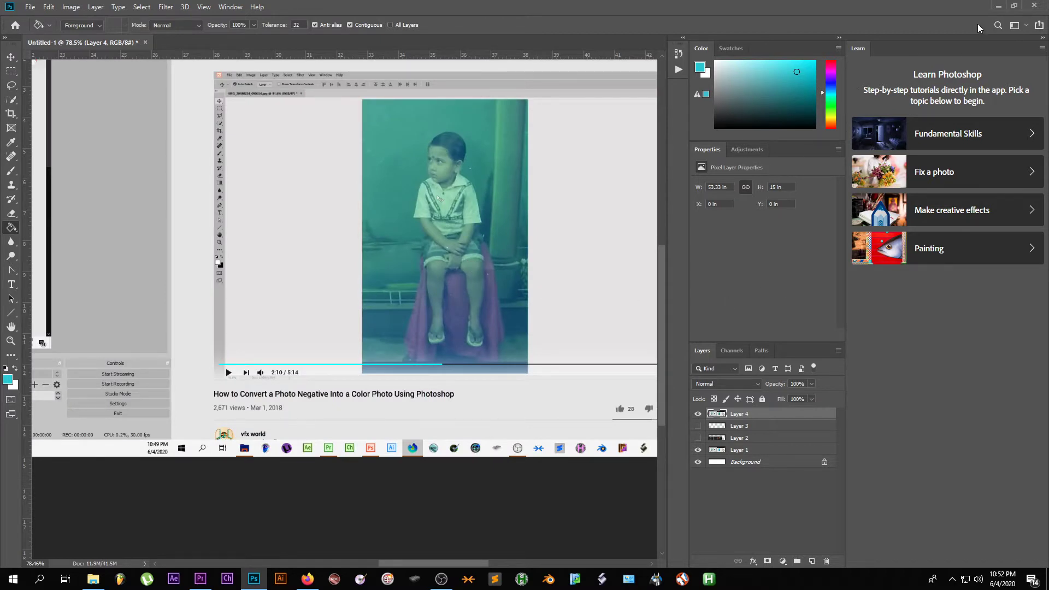
pyautogui.click(1000, 9)
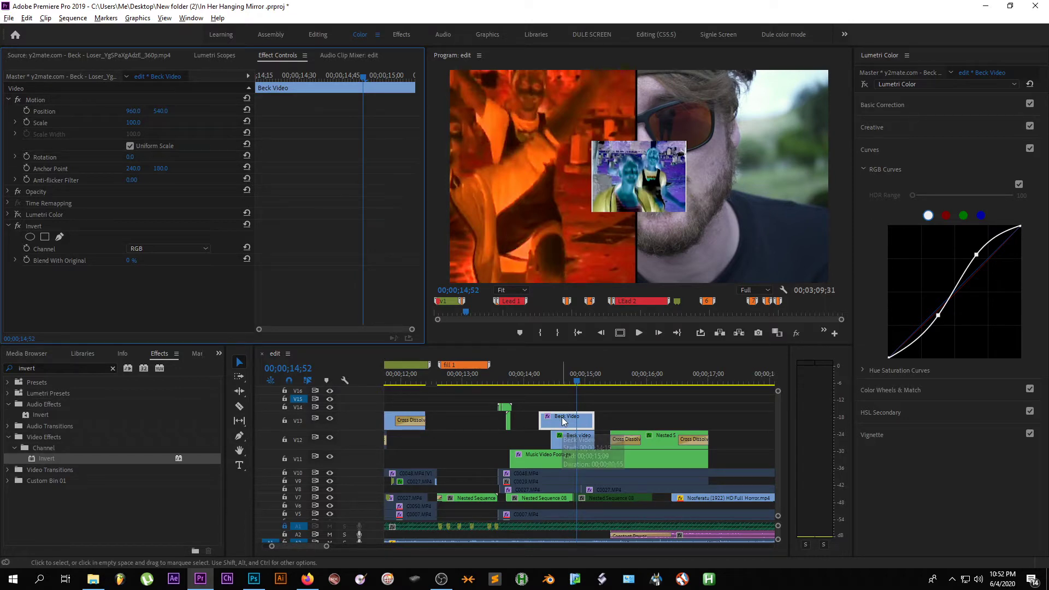
# Step: Return to Photoshop, leave only Layer 2 visible above the background, and invert its colors
pyautogui.hotkey('alt', 'Tab')
pyautogui.hotkey('alt', 'Tab')
pyautogui.hotkey('alt', 'Tab')
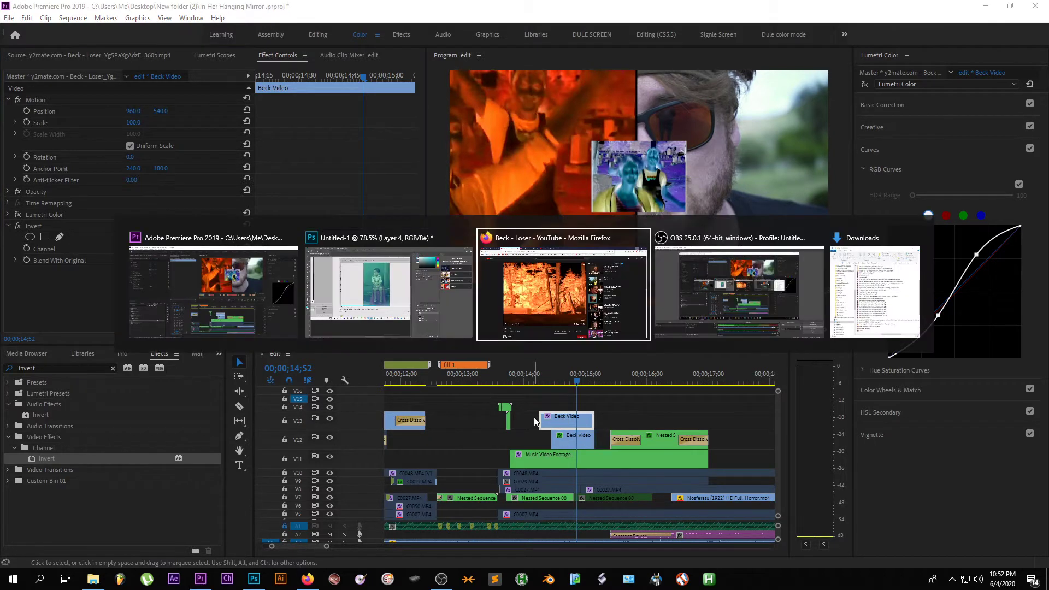
pyautogui.hotkey('alt', 'Tab')
pyautogui.hotkey('alt', 'Tab')
pyautogui.hotkey('alt', 'Tab')
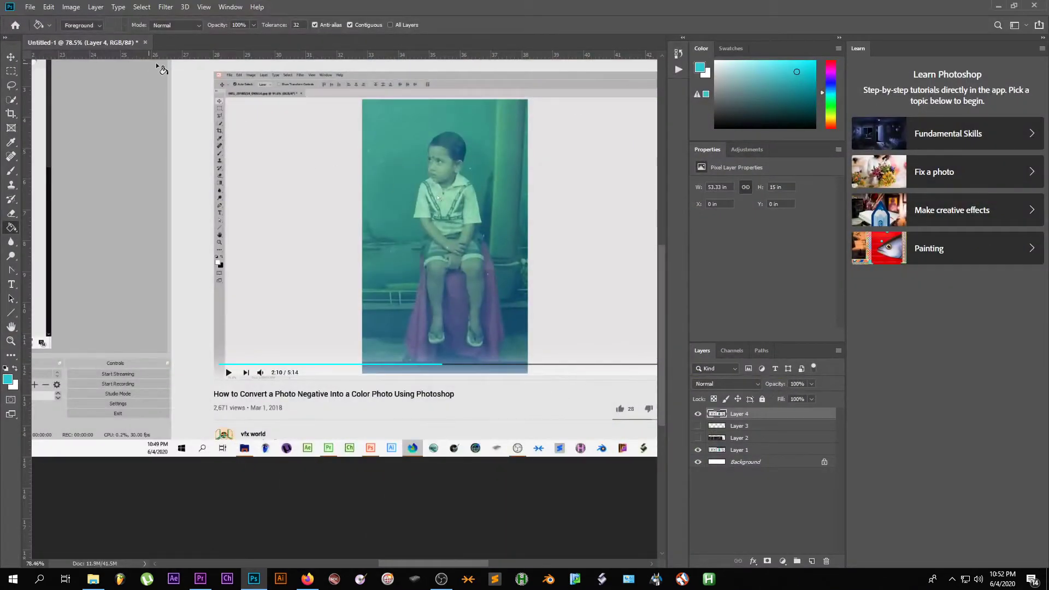
pyautogui.click(699, 415)
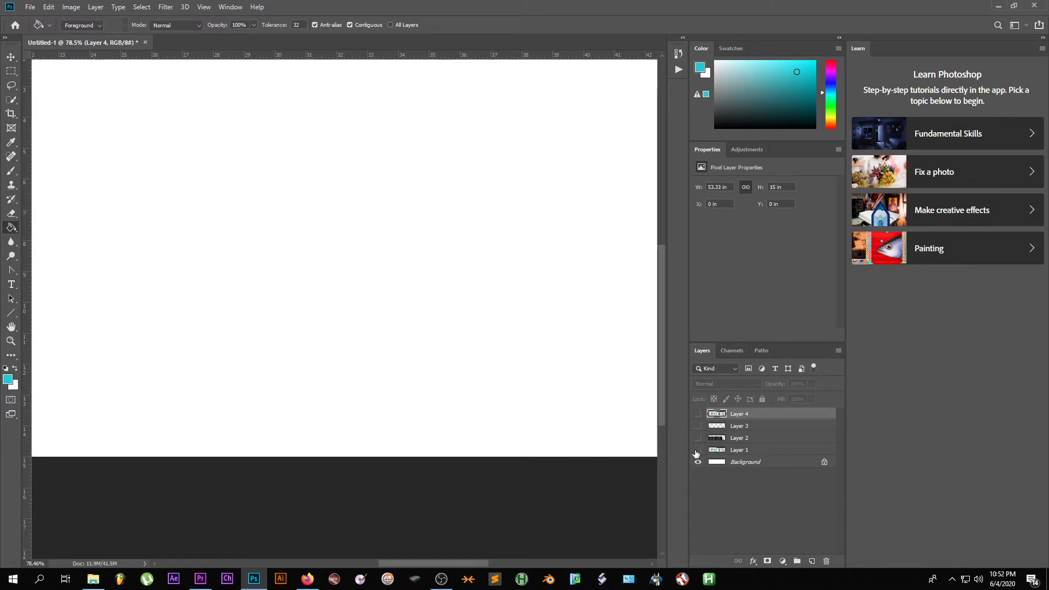
pyautogui.click(699, 450)
pyautogui.click(697, 438)
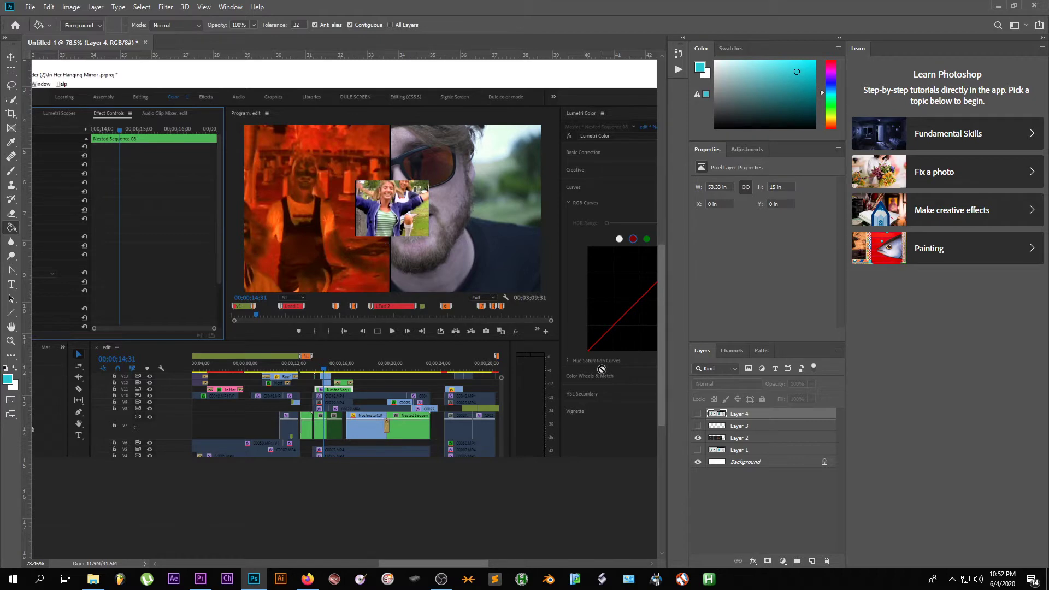
pyautogui.click(733, 442)
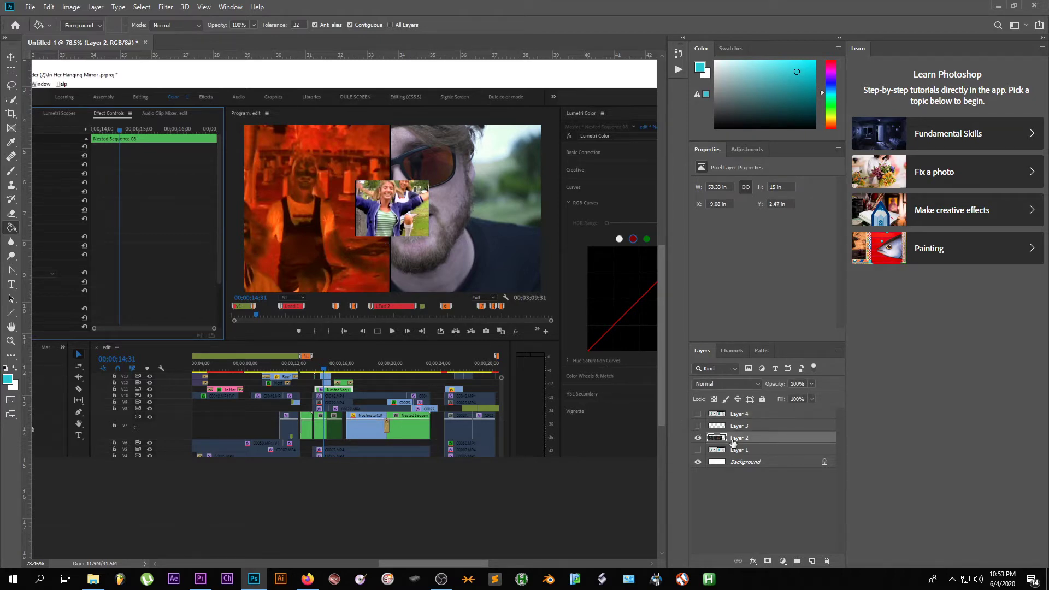
pyautogui.hotkey('ctrl', 'i')
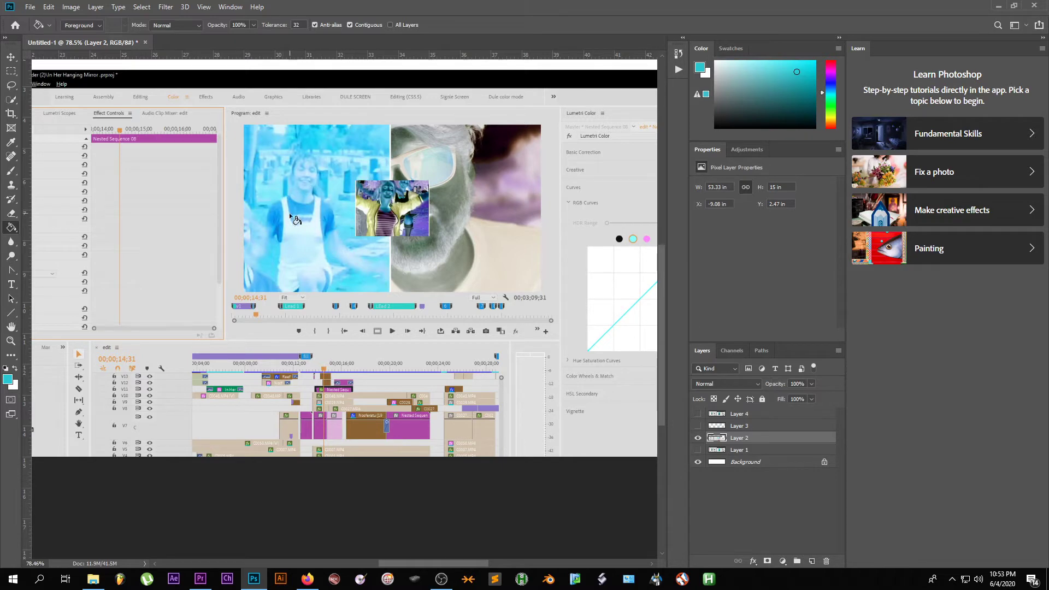
# Step: Switch back to Premiere Pro and turn Invert off and Lumetri Color on for the Beck Video clip on V13
pyautogui.hotkey('alt', 'Tab')
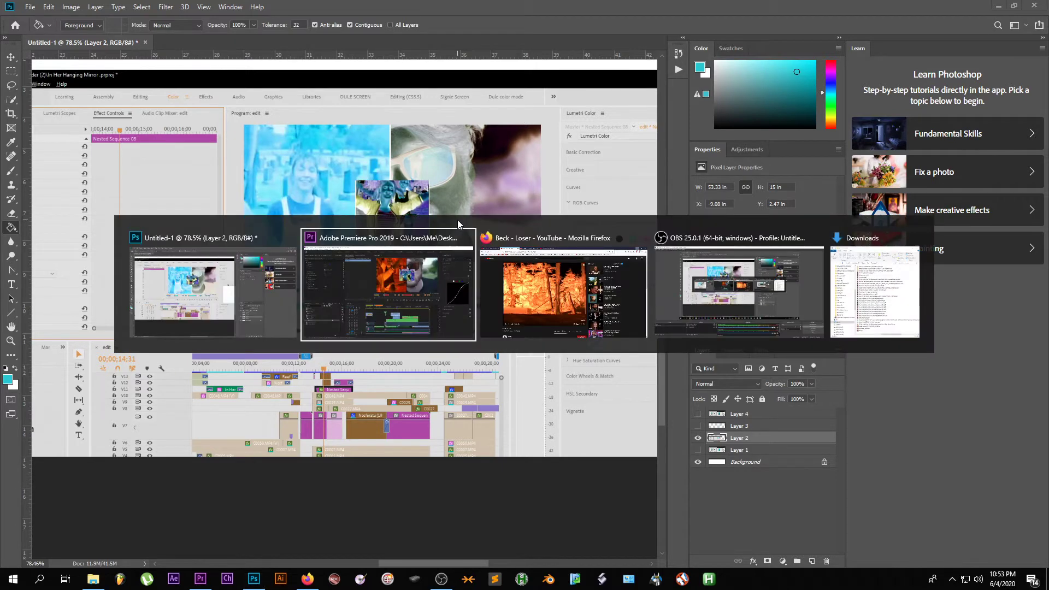
pyautogui.hotkey('alt', 'Tab')
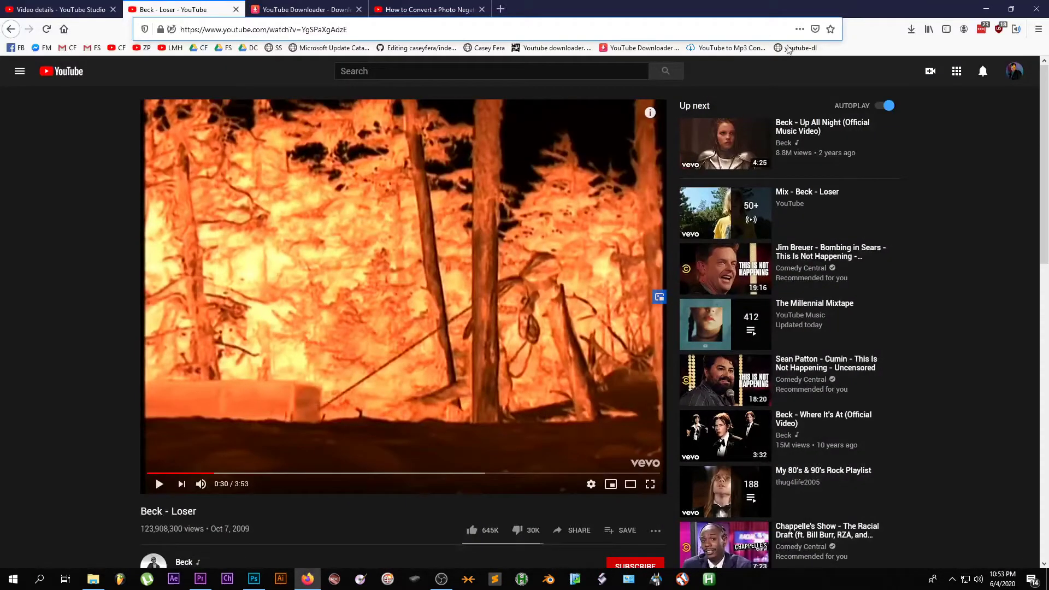
pyautogui.click(987, 9)
pyautogui.click(995, 6)
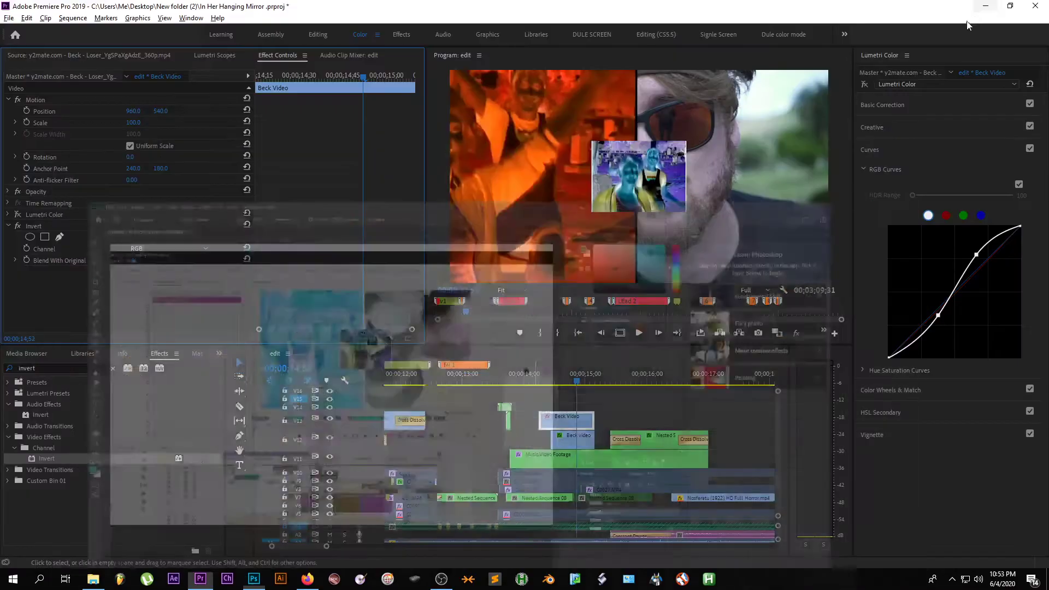
pyautogui.click(18, 226)
pyautogui.click(18, 215)
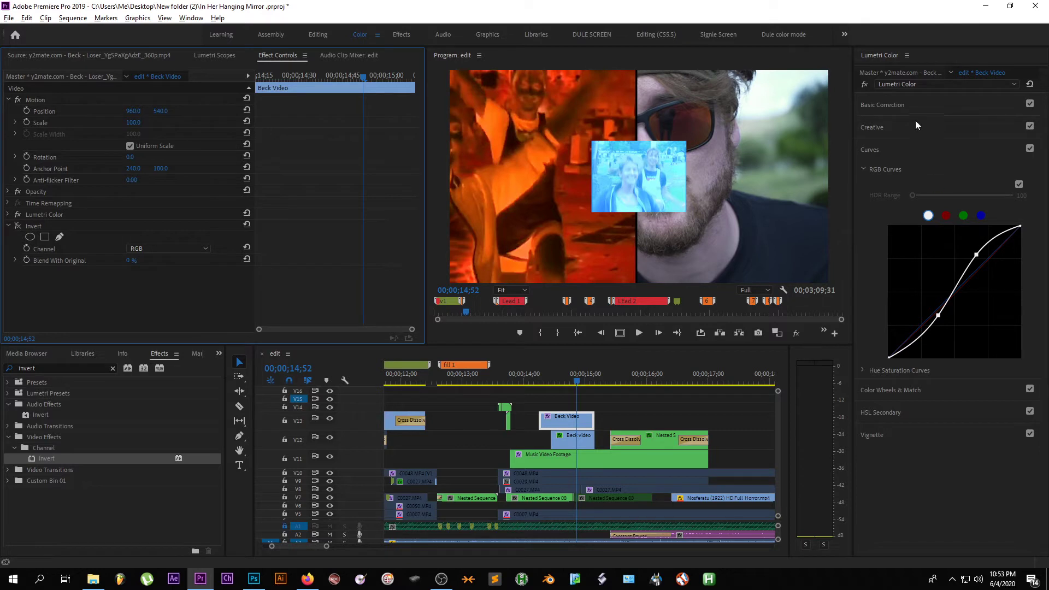
# Step: Examine the Basic Correction white balance and tone settings of the Beck Video clip's Lumetri Color effect
pyautogui.click(907, 100)
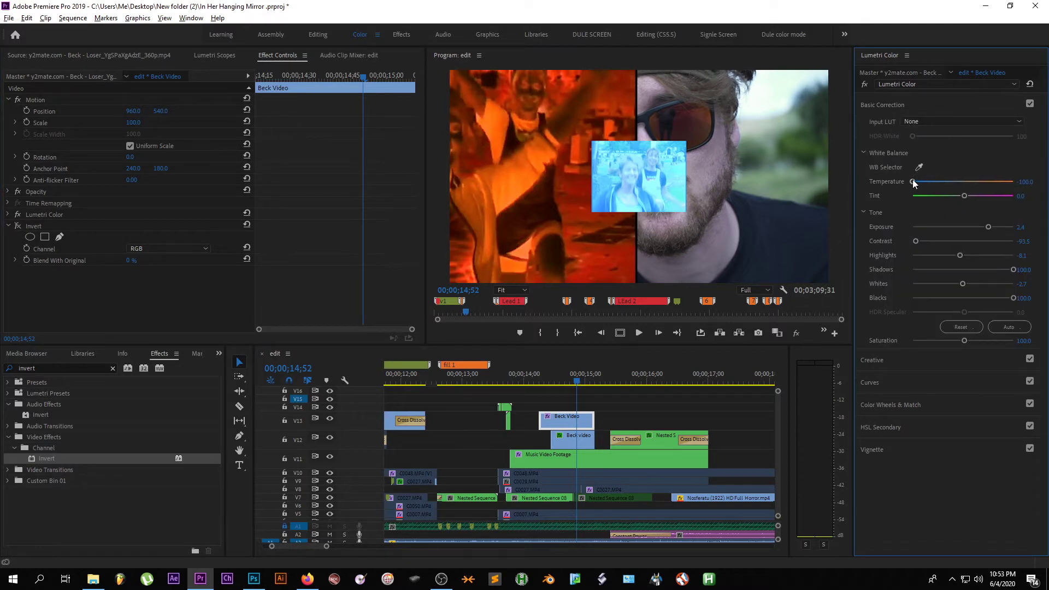
pyautogui.click(579, 424)
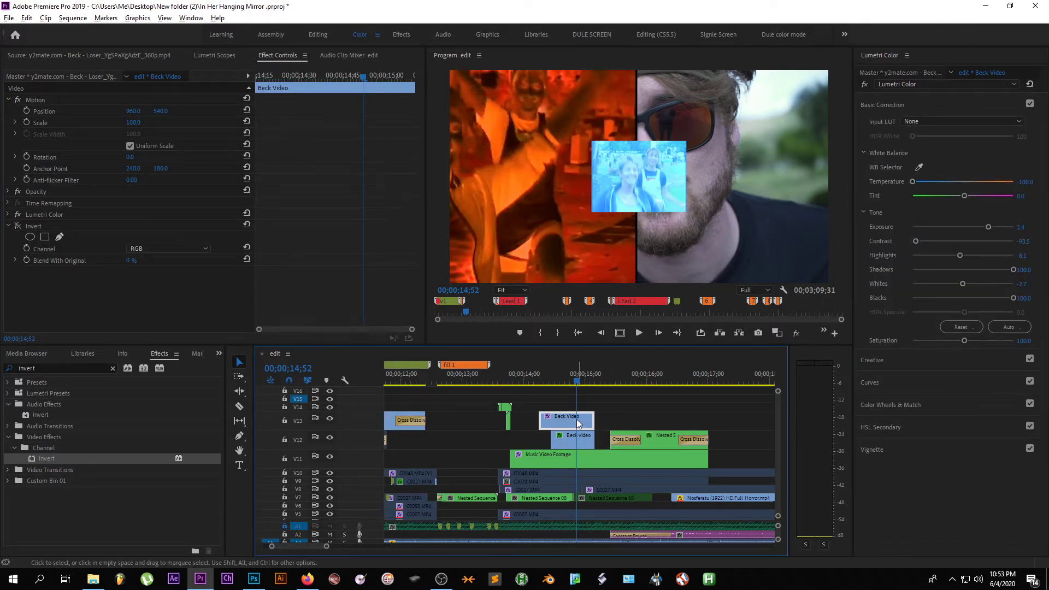
pyautogui.press('=')
pyautogui.press('=')
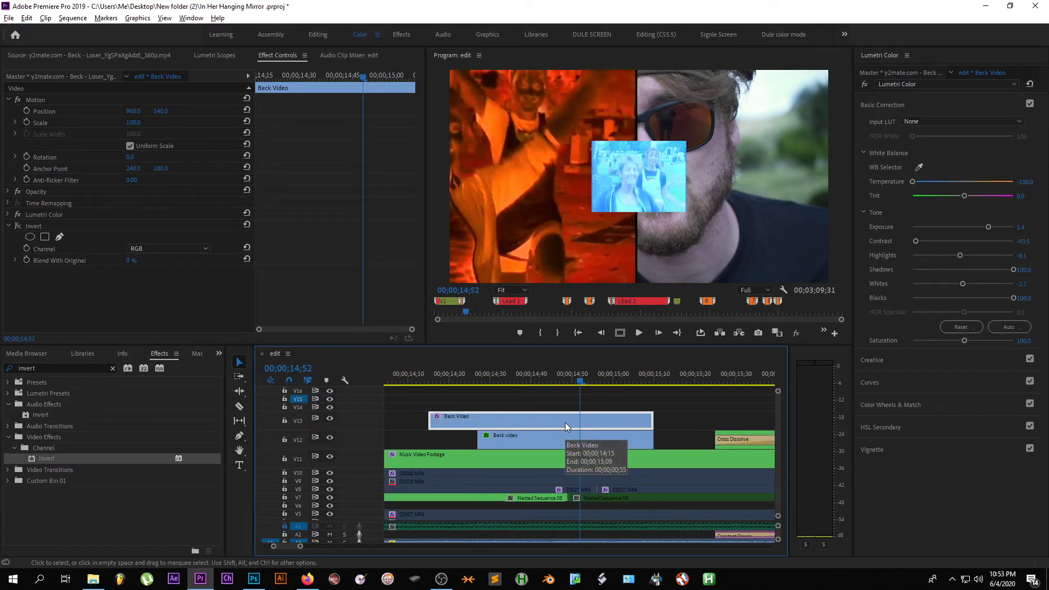
pyautogui.hotkey('shift', 'e')
pyautogui.hotkey('shift', 'e')
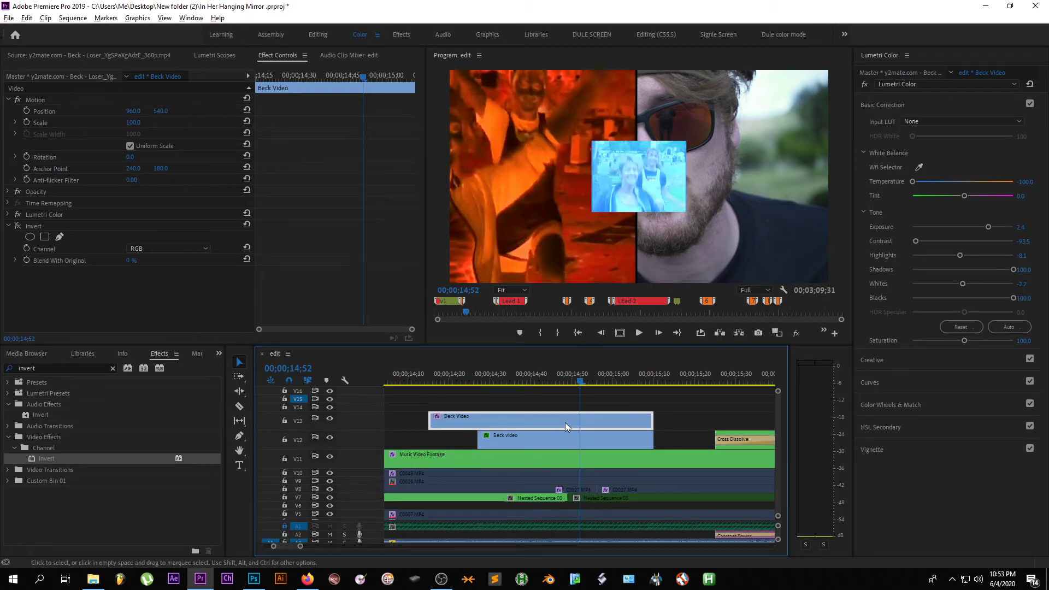
pyautogui.click(50, 215)
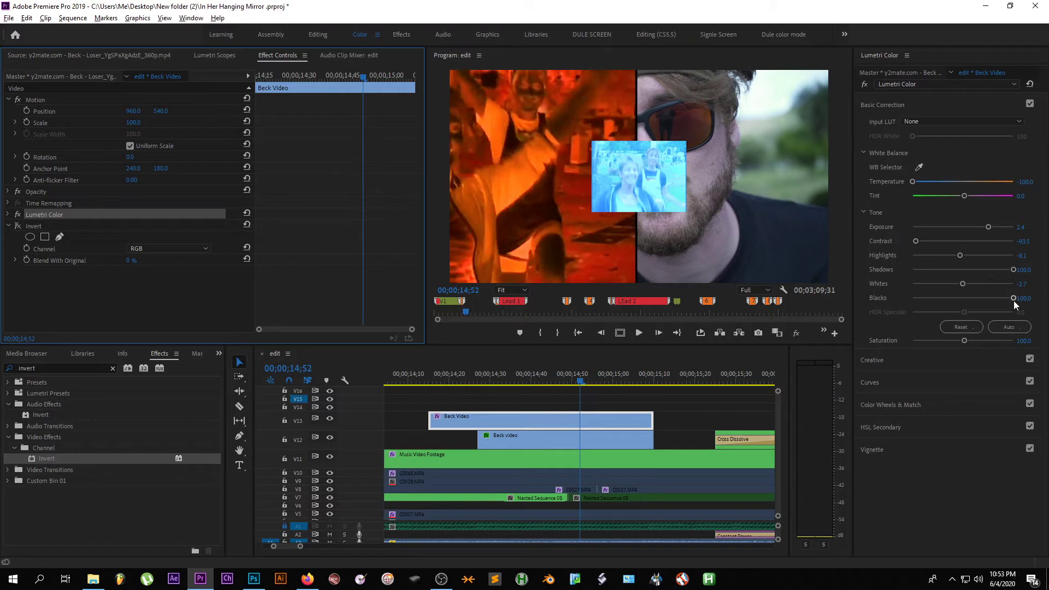
# Step: Review the Lumetri Creative settings and the blue, green and white RGB curves of the Beck Video clip
pyautogui.click(923, 360)
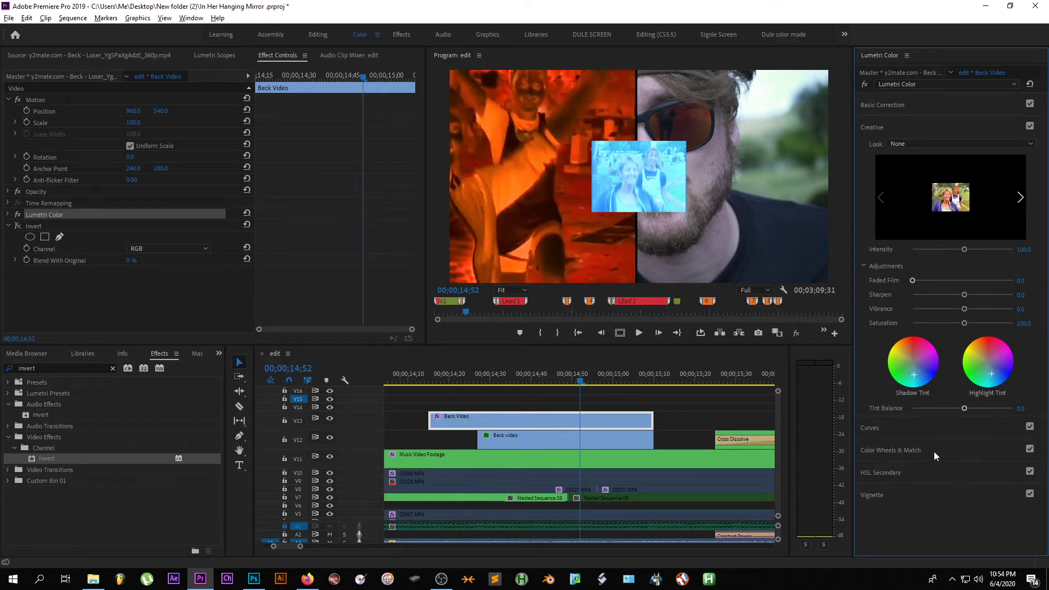
pyautogui.click(926, 431)
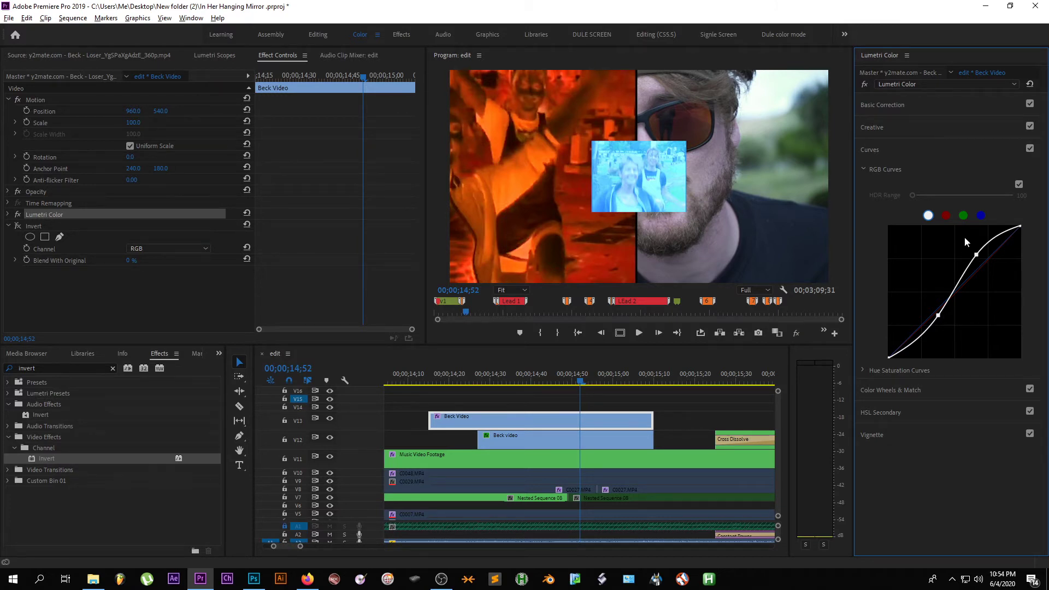
pyautogui.click(980, 216)
pyautogui.click(964, 216)
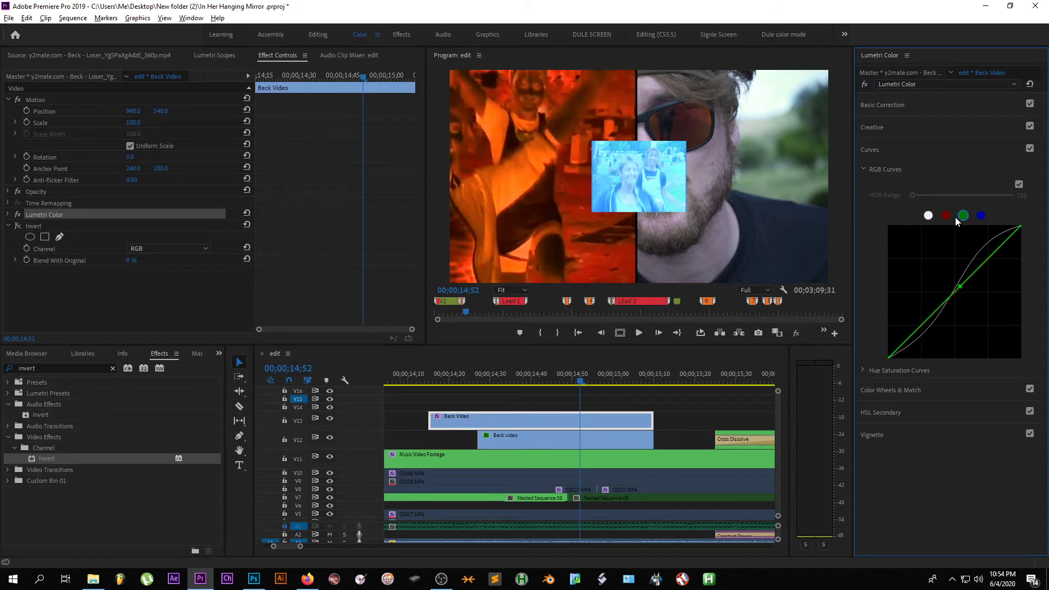
pyautogui.click(980, 217)
pyautogui.click(928, 217)
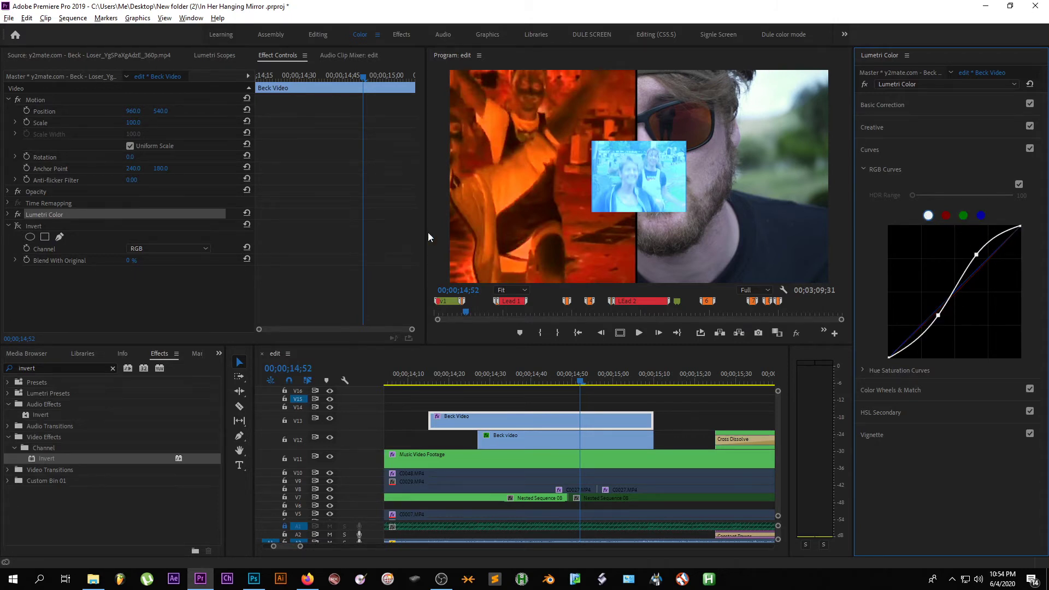
# Step: Re-enable Invert on the V13 Beck Video clip and select it together with Lumetri Color to check the available effect commands
pyautogui.click(17, 225)
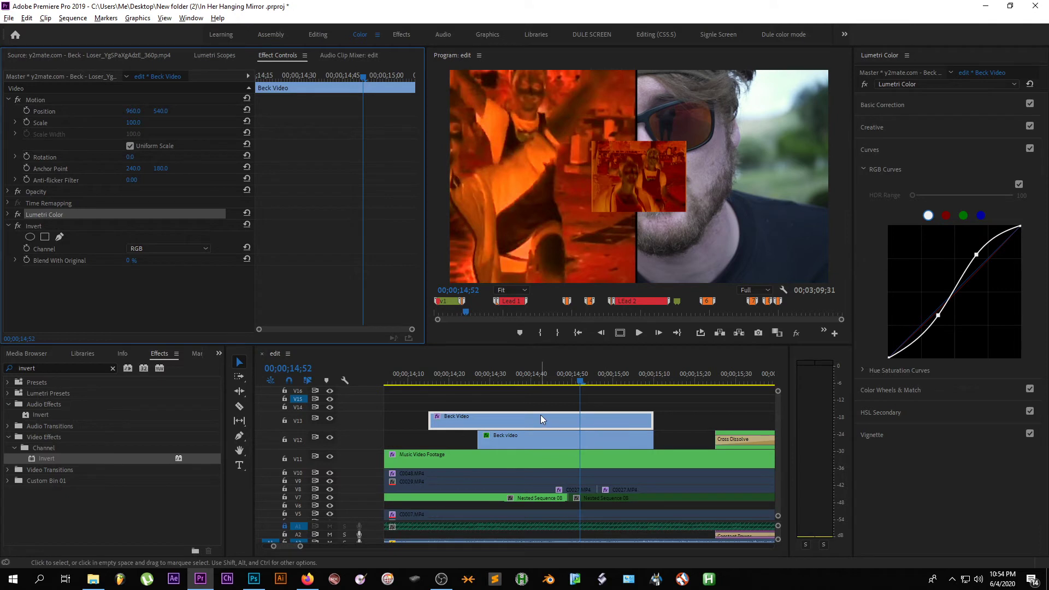
pyautogui.click(38, 224)
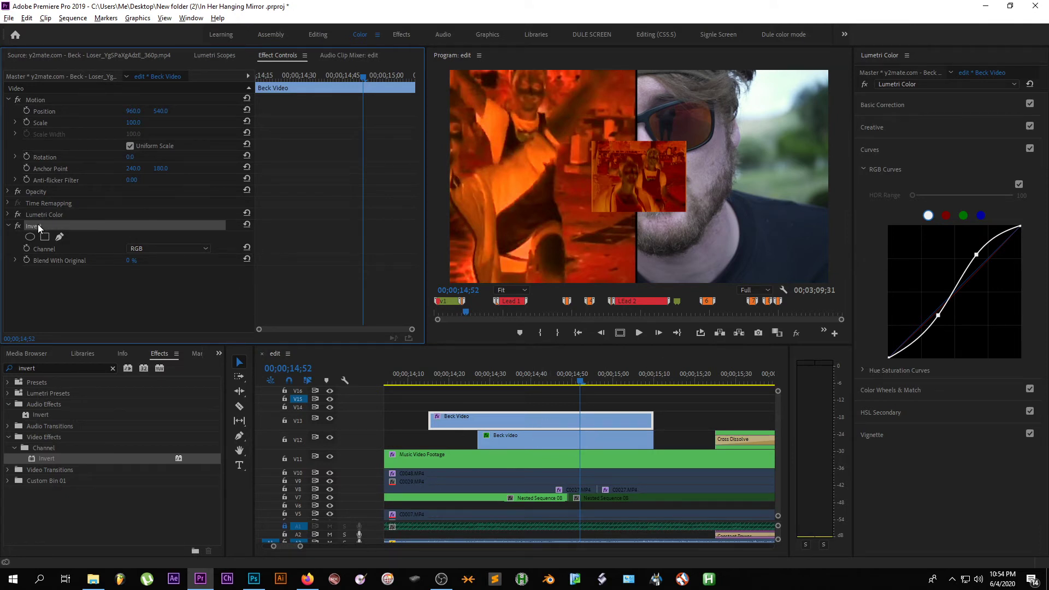
pyautogui.click(41, 216)
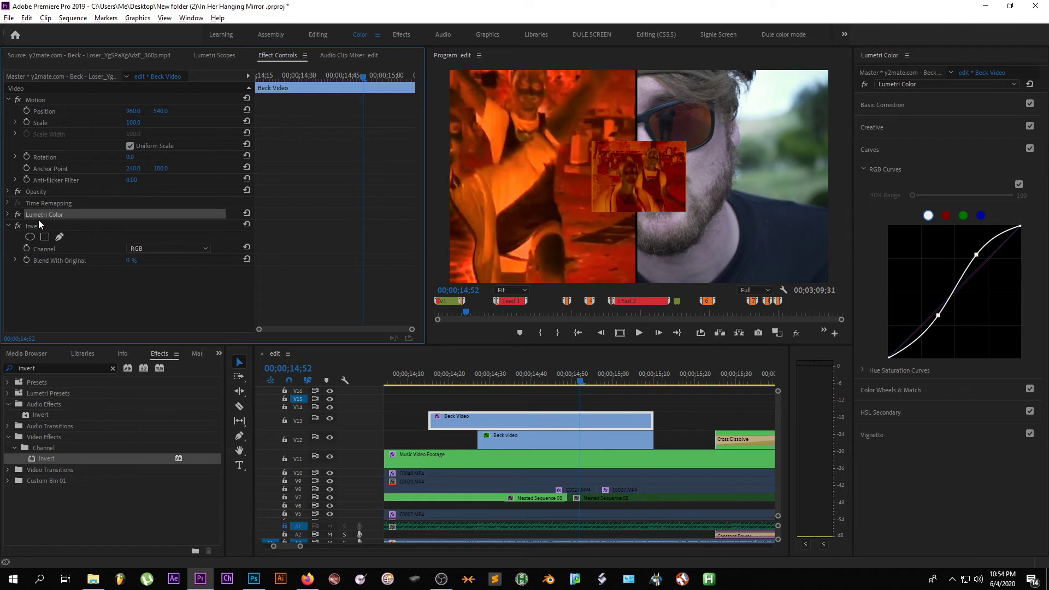
pyautogui.keyDown('ctrl'); pyautogui.click(38, 220); pyautogui.keyUp('ctrl')
pyautogui.rightClick(38, 221)
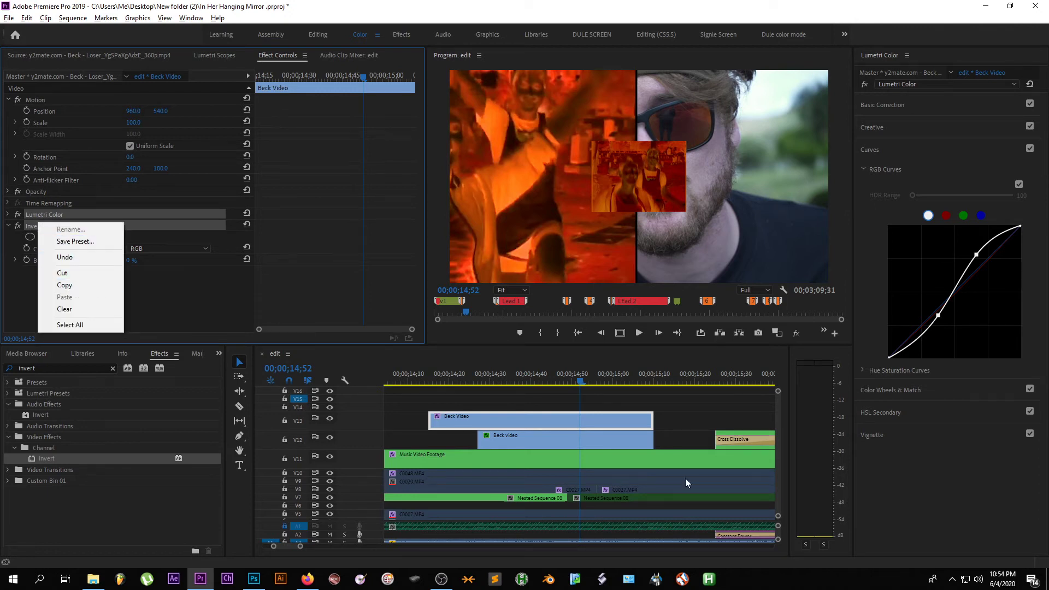
pyautogui.click(678, 436)
# Step: Remove the Tint effect and the second Invert effect from the Music Video Footage clip on track V11
pyautogui.click(592, 434)
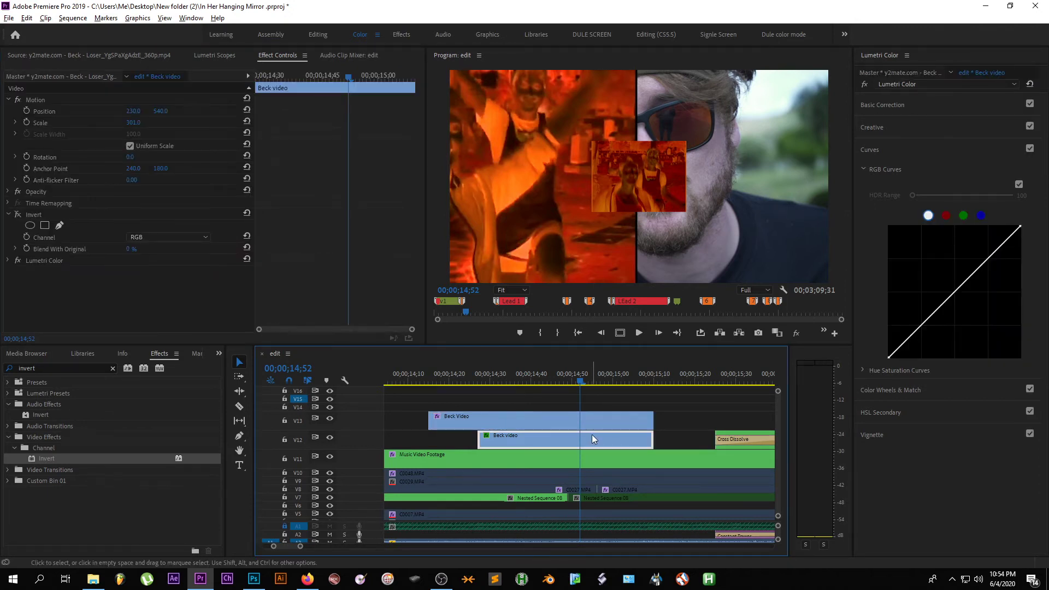
pyautogui.click(581, 457)
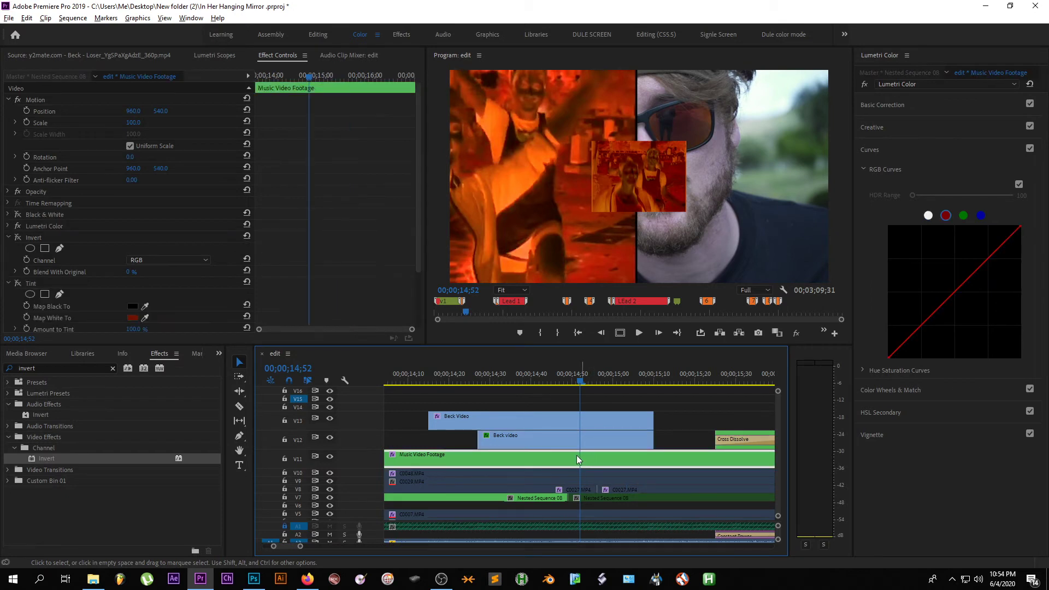
pyautogui.scroll(-2, 59, 239)
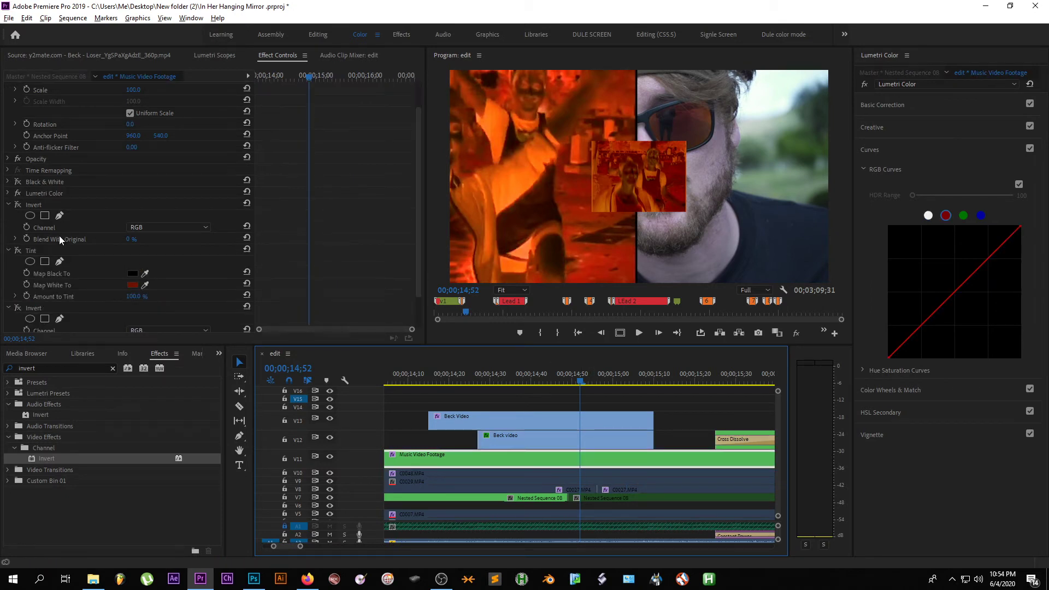
pyautogui.click(8, 251)
pyautogui.click(29, 256)
pyautogui.press('Delete')
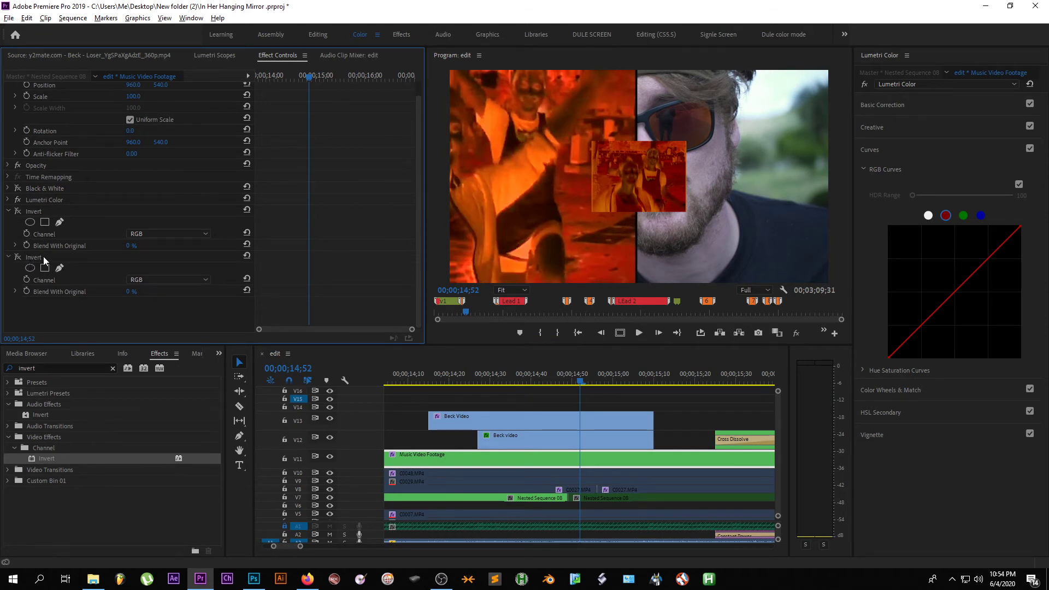
pyautogui.click(38, 255)
pyautogui.press('Delete')
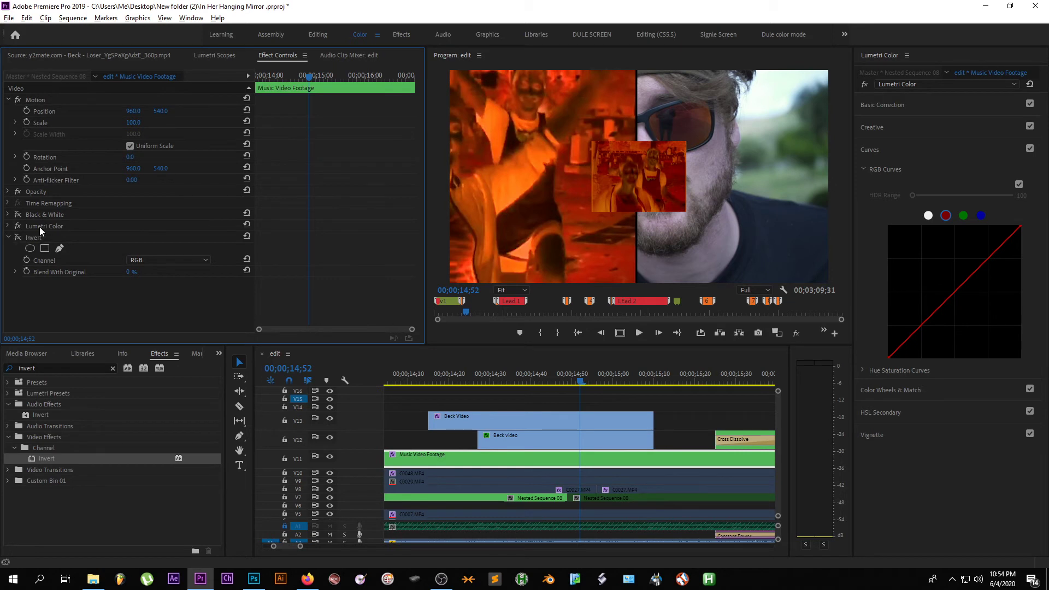
# Step: Remove the existing Lumetri Color and Invert effects from the Music Video Footage clip on V11, keeping Black & White
pyautogui.click(18, 238)
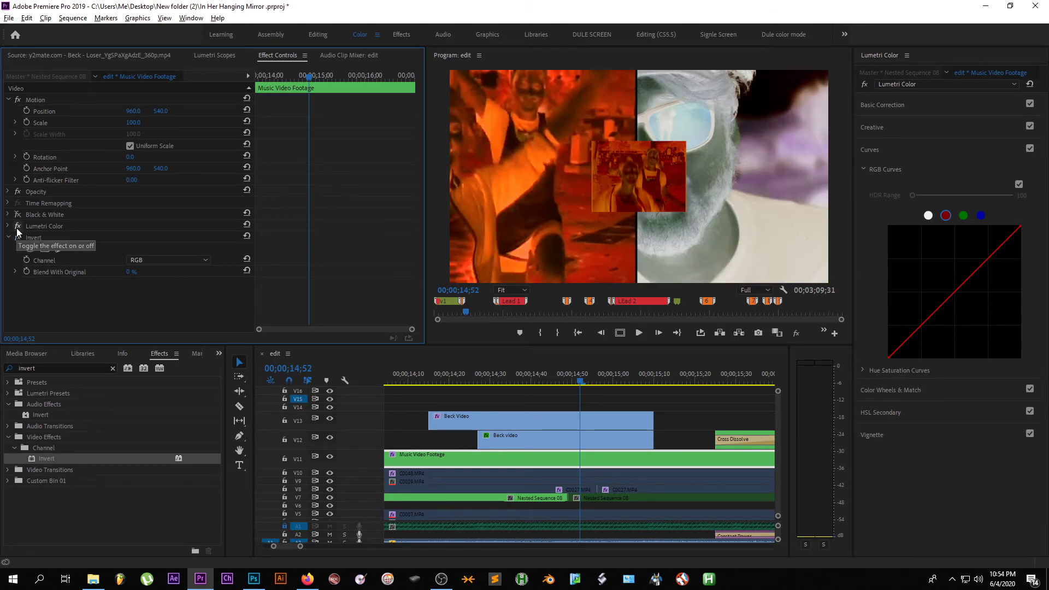
pyautogui.click(36, 226)
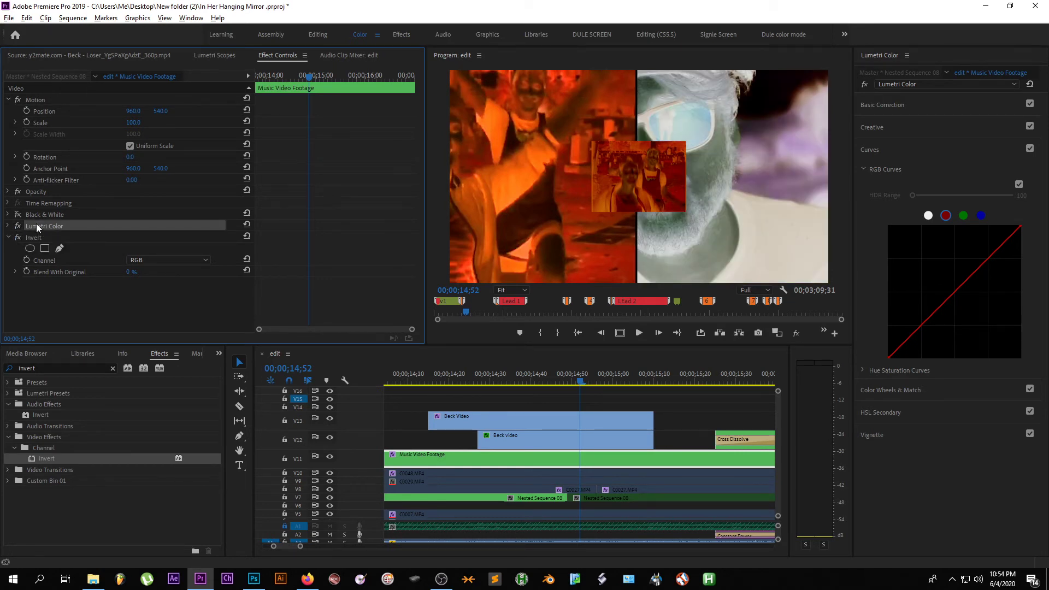
pyautogui.press('Delete')
pyautogui.rightClick(68, 274)
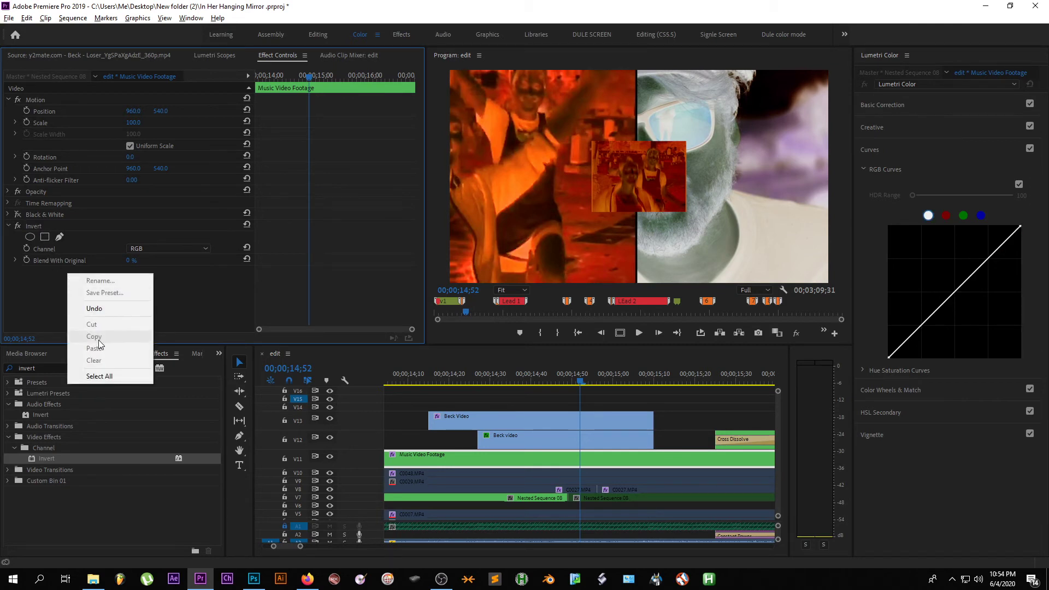
pyautogui.click(33, 225)
pyautogui.press('Delete')
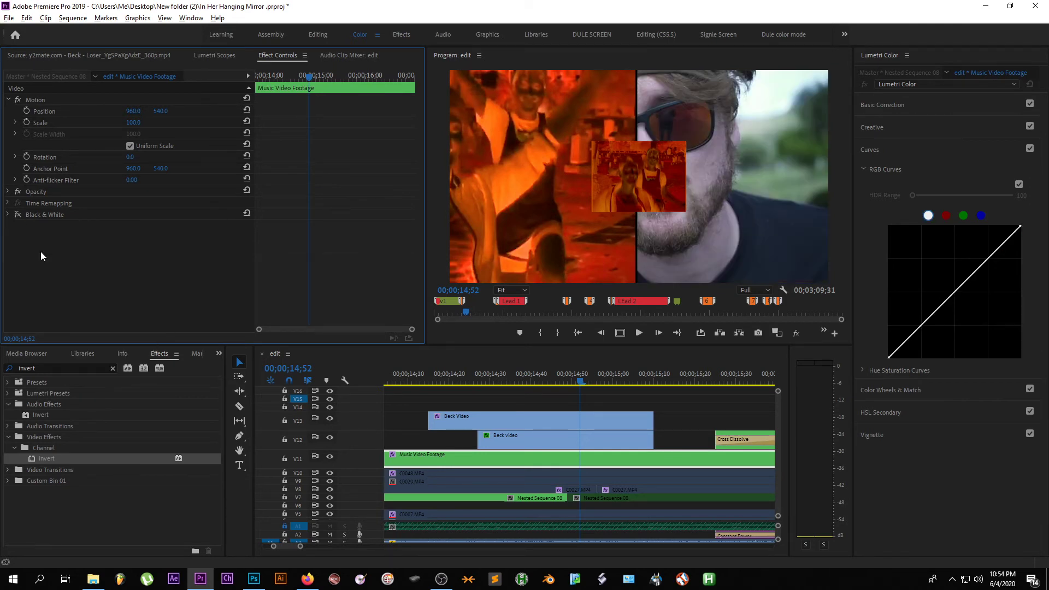
# Step: Copy the V13 Beck Video clip and paste its Motion, Time Remapping, Lumetri Color and Invert attributes onto the Music Video Footage clip on V11
pyautogui.rightClick(40, 252)
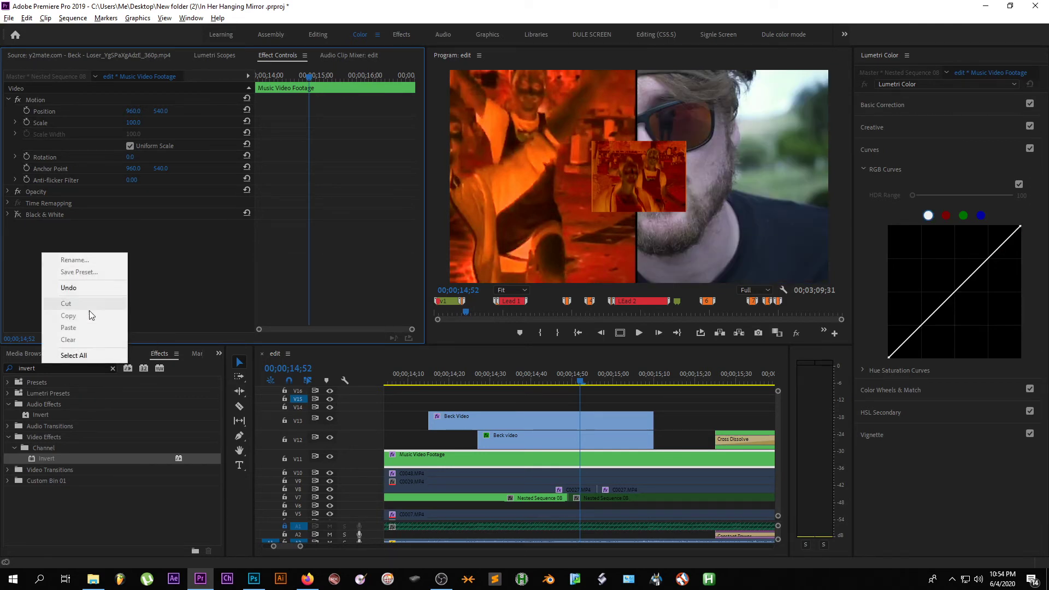
pyautogui.click(533, 412)
pyautogui.rightClick(533, 425)
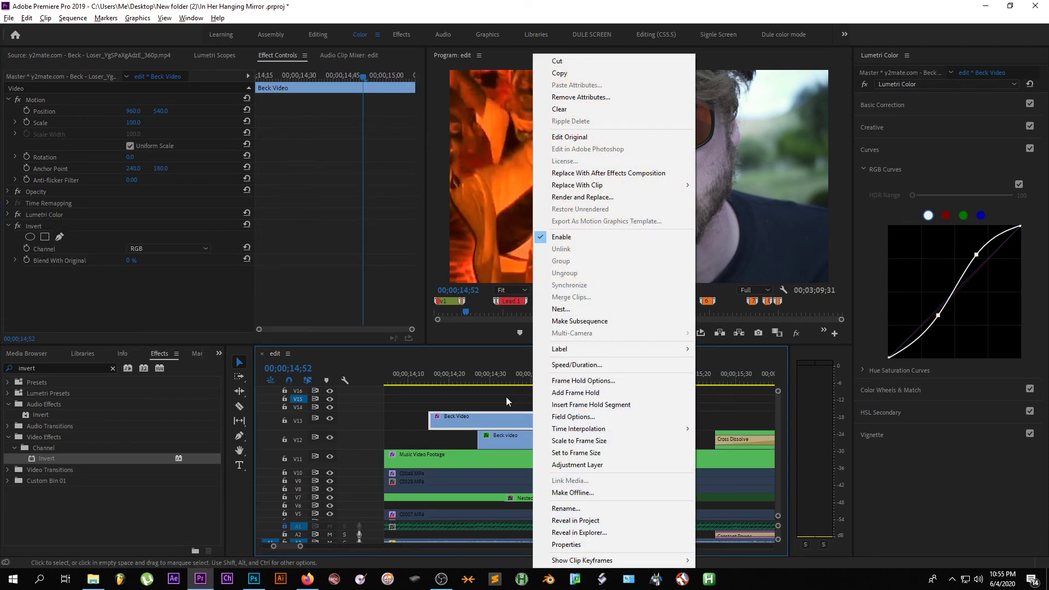
pyautogui.click(583, 75)
pyautogui.click(575, 454)
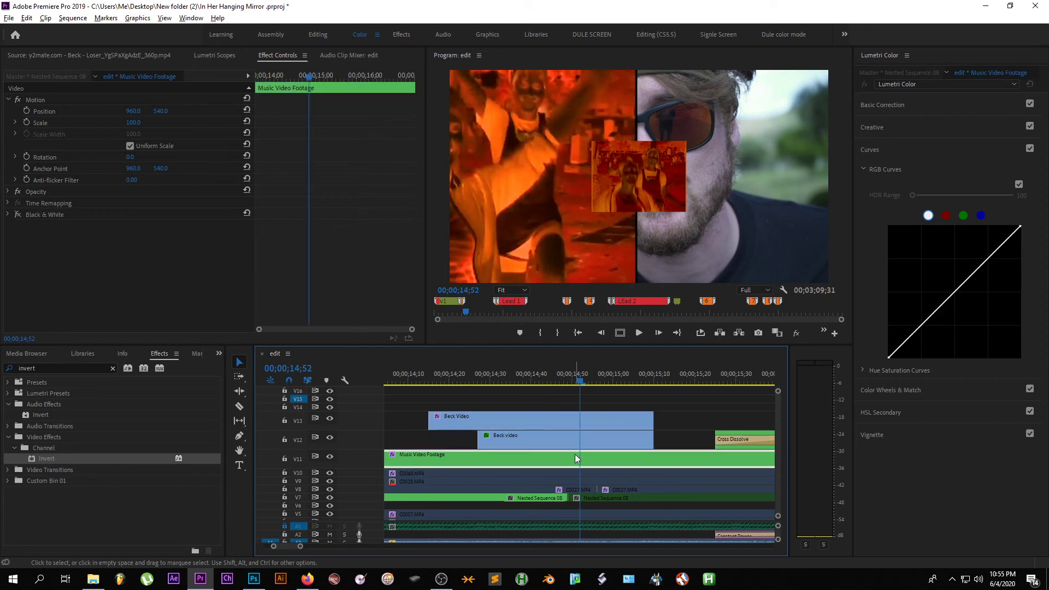
pyautogui.rightClick(575, 454)
pyautogui.click(623, 92)
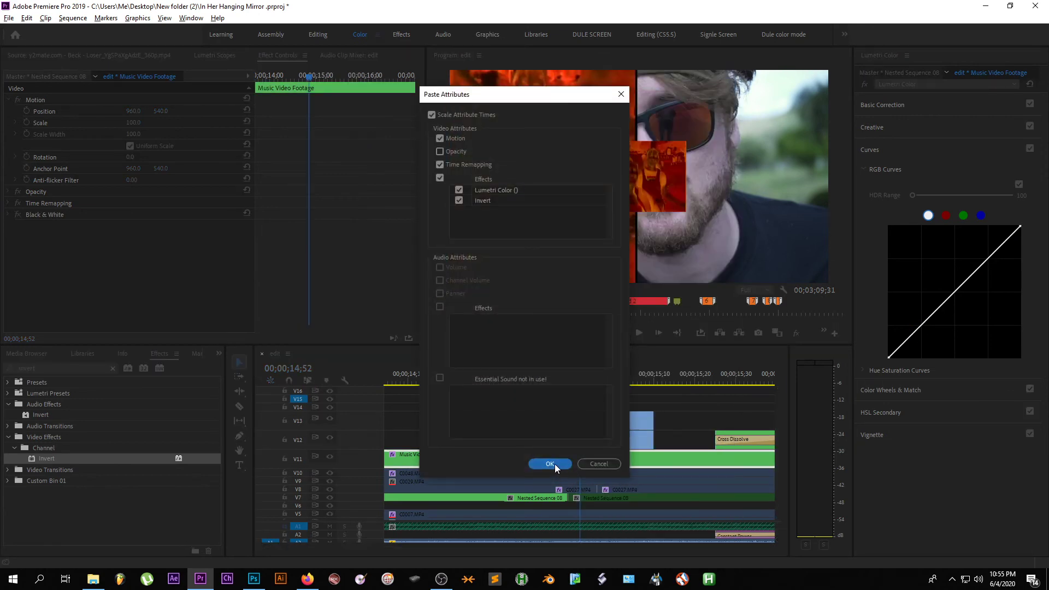
pyautogui.click(549, 464)
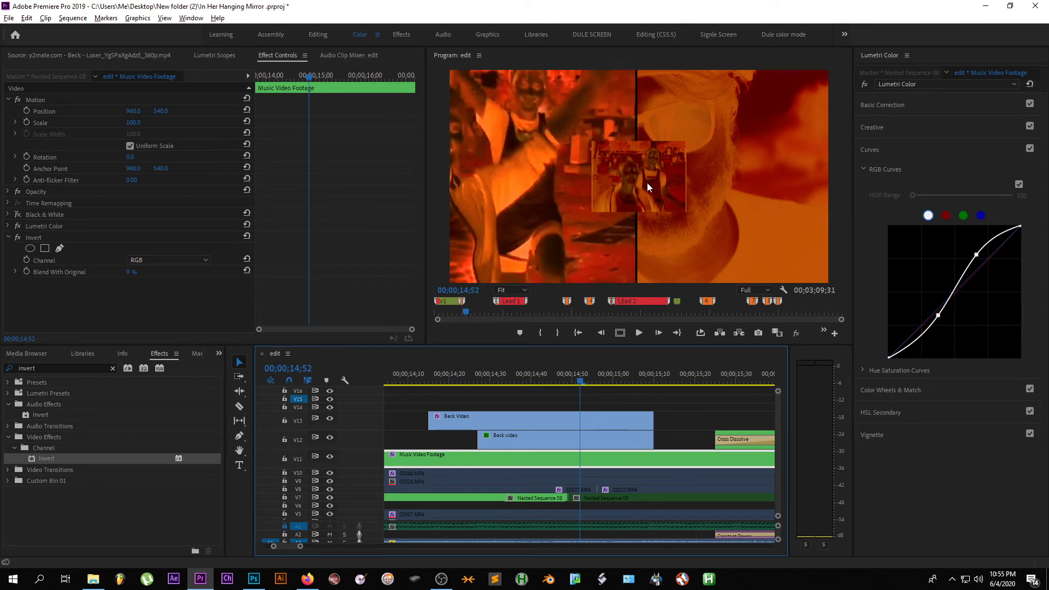
# Step: Brighten the Music Video Footage clip's white RGB curve by shifting both control points slightly left and raising the upper one
pyautogui.moveTo(938, 315)
pyautogui.mouseDown()
pyautogui.moveTo(939, 335)
pyautogui.moveTo(932, 299)
pyautogui.moveTo(924, 321)
pyautogui.moveTo(932, 314)
pyautogui.mouseUp()
pyautogui.moveTo(976, 252); pyautogui.dragTo(964, 248)
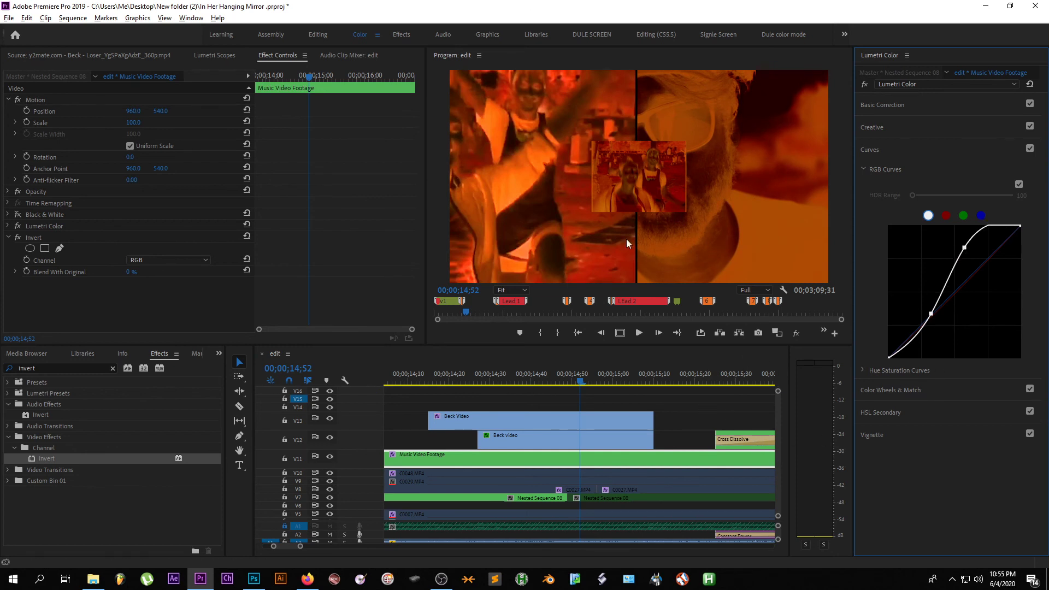
pyautogui.click(508, 460)
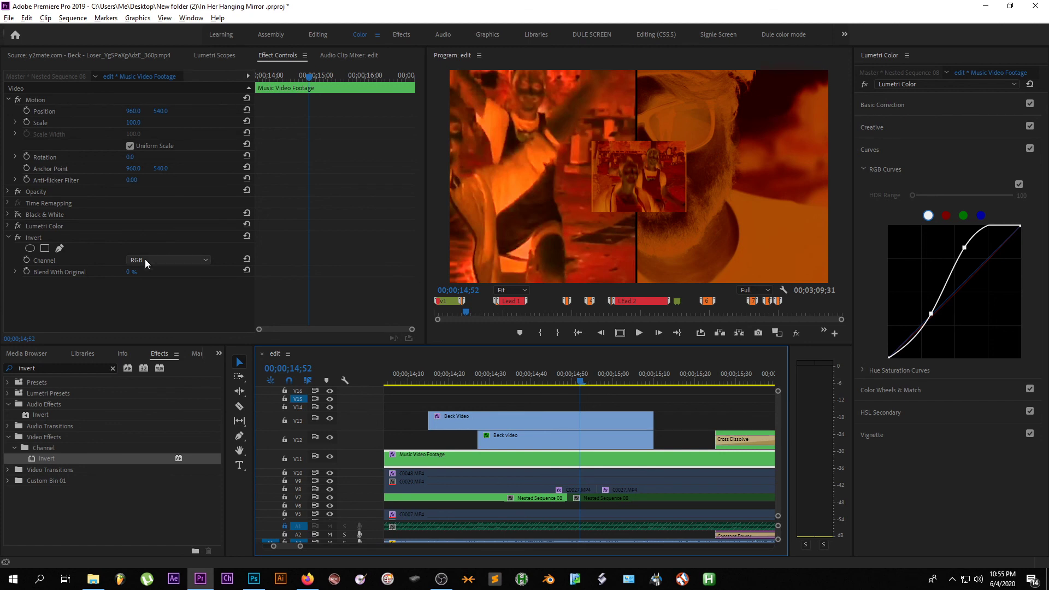
# Step: Turn off Lumetri Color on the Music Video Footage clip and try the Invert channels Hue, Luminance and Quadrature Chrominance
pyautogui.click(18, 225)
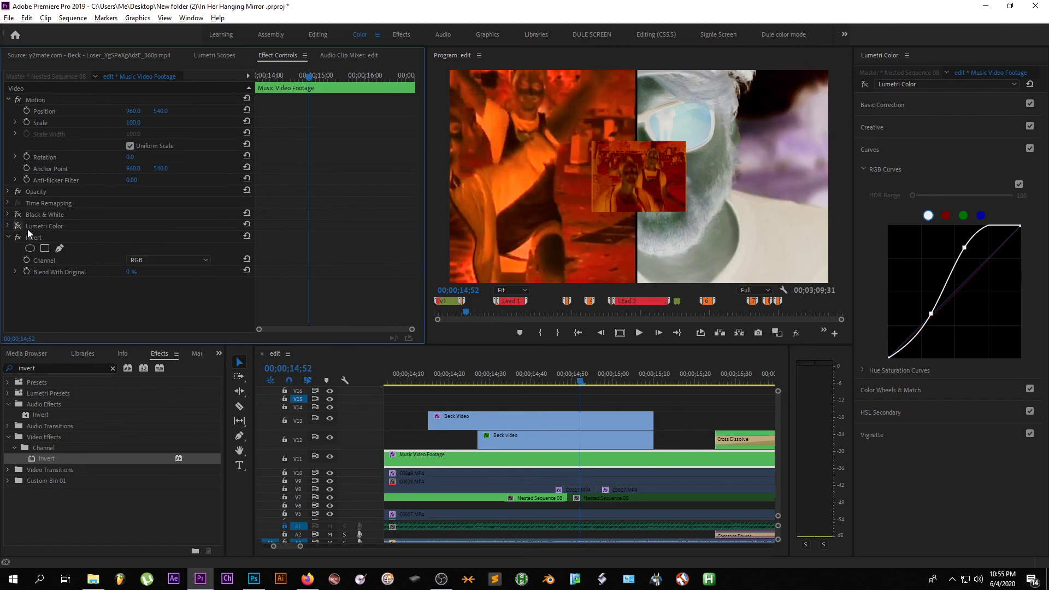
pyautogui.click(153, 260)
pyautogui.click(159, 332)
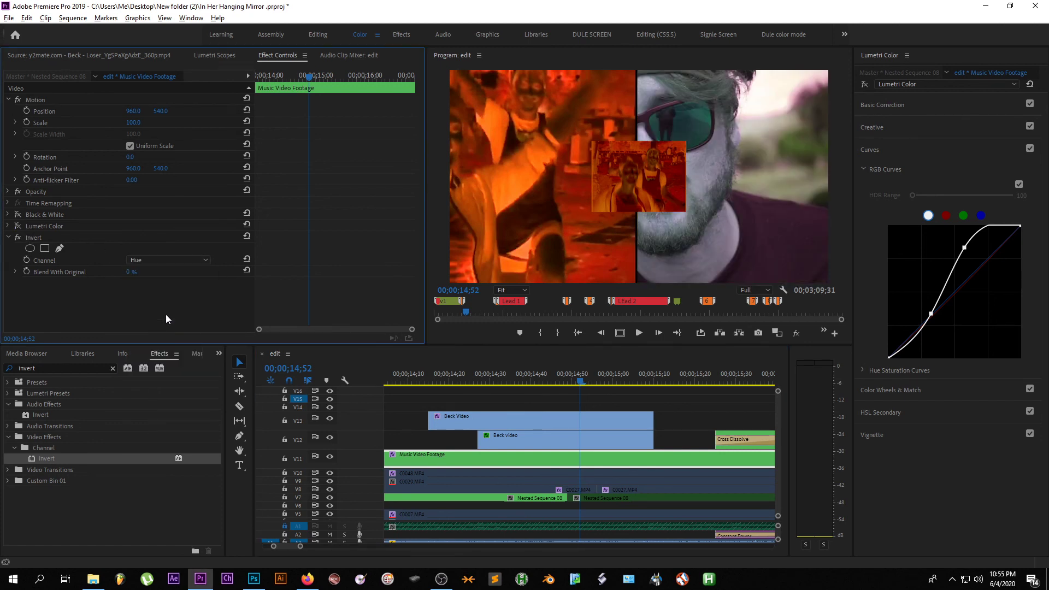
pyautogui.click(161, 260)
pyautogui.click(172, 373)
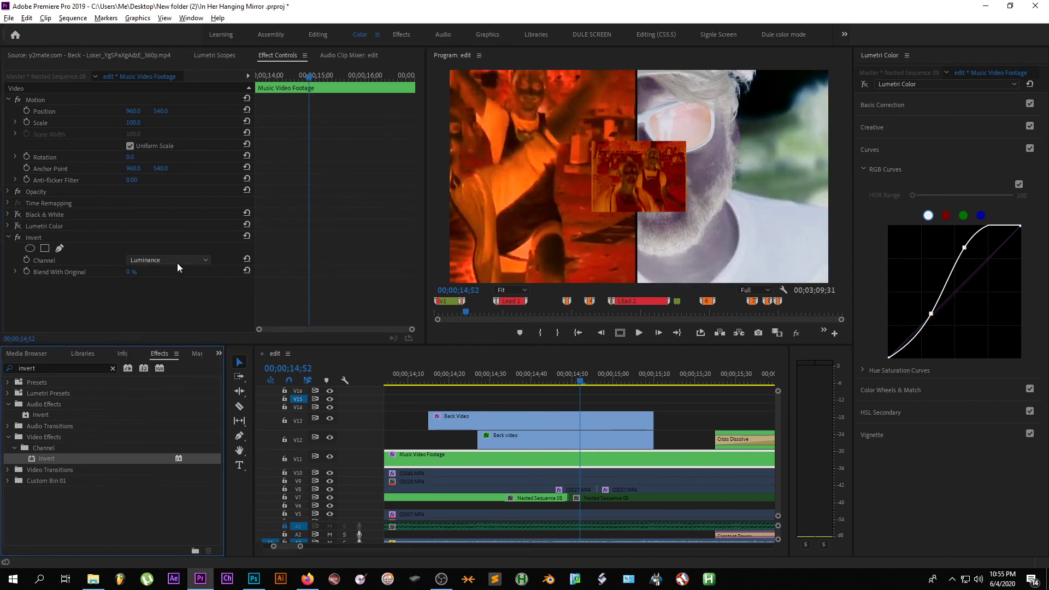
pyautogui.click(177, 264)
pyautogui.click(177, 383)
pyautogui.click(175, 407)
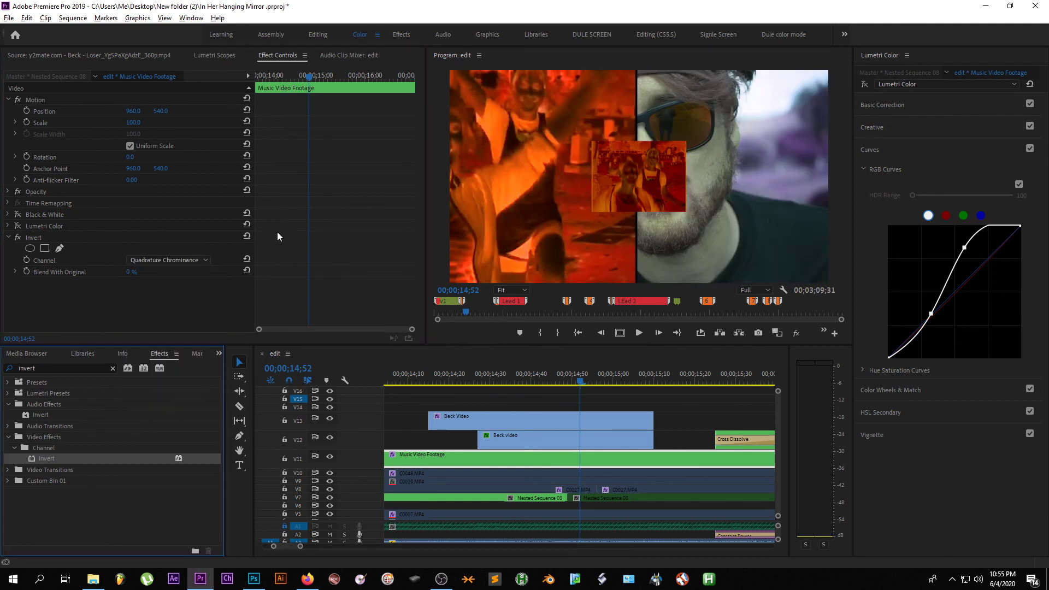